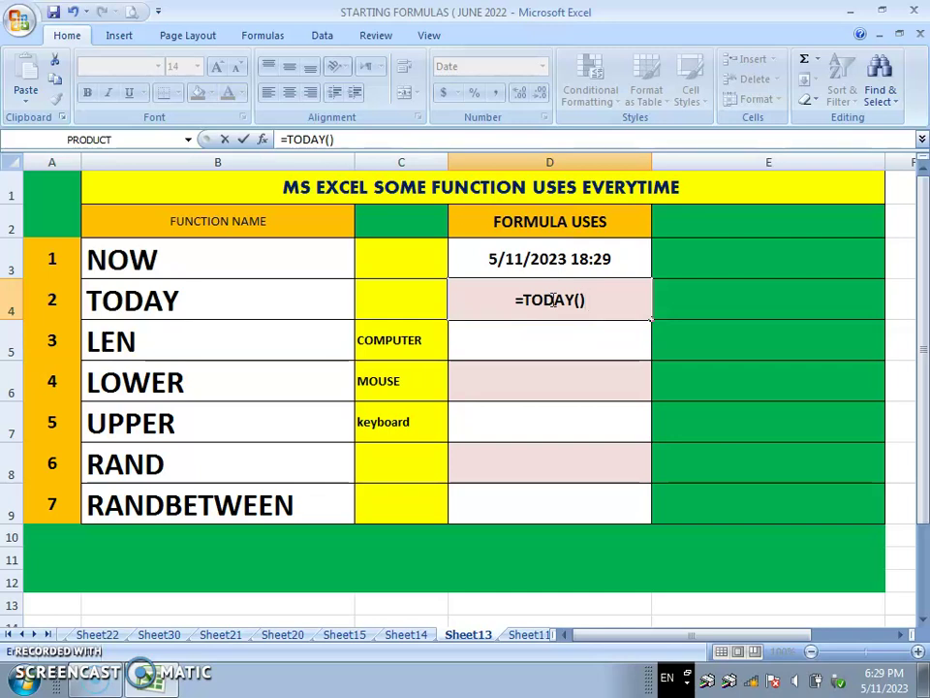
- Confirm the TODAY formula in D4 and enter =LEN(C5) in D5 to count the characters of COMPUTER
key(Return)
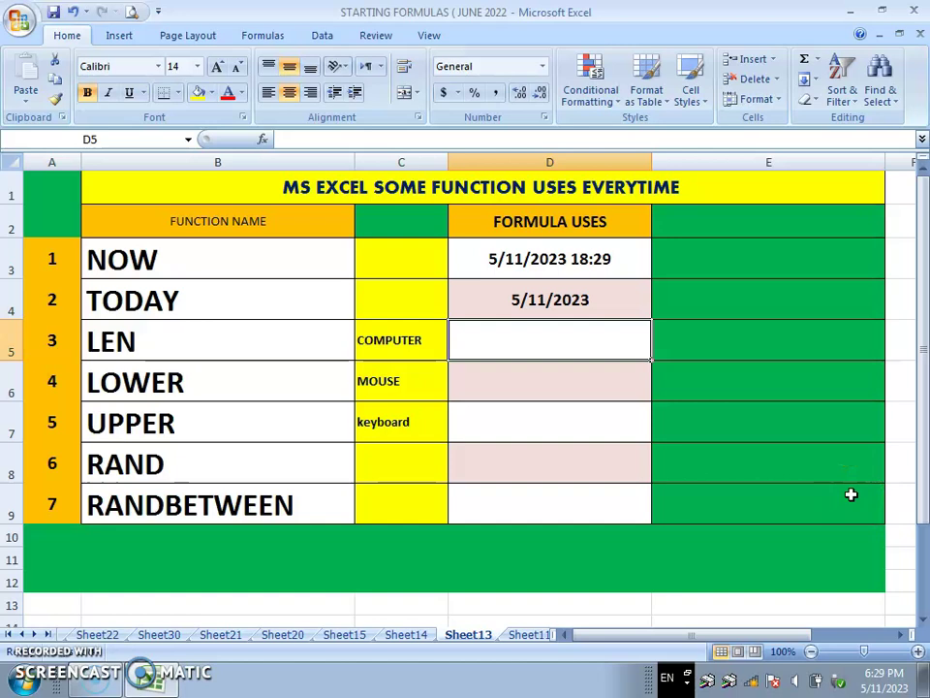
text(=)
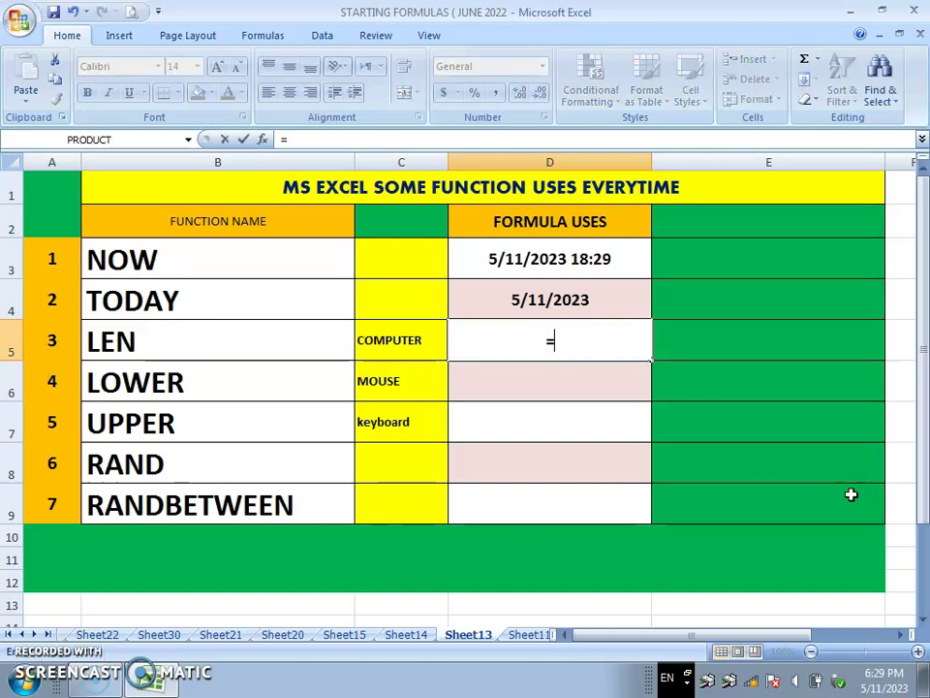
text(LEN)
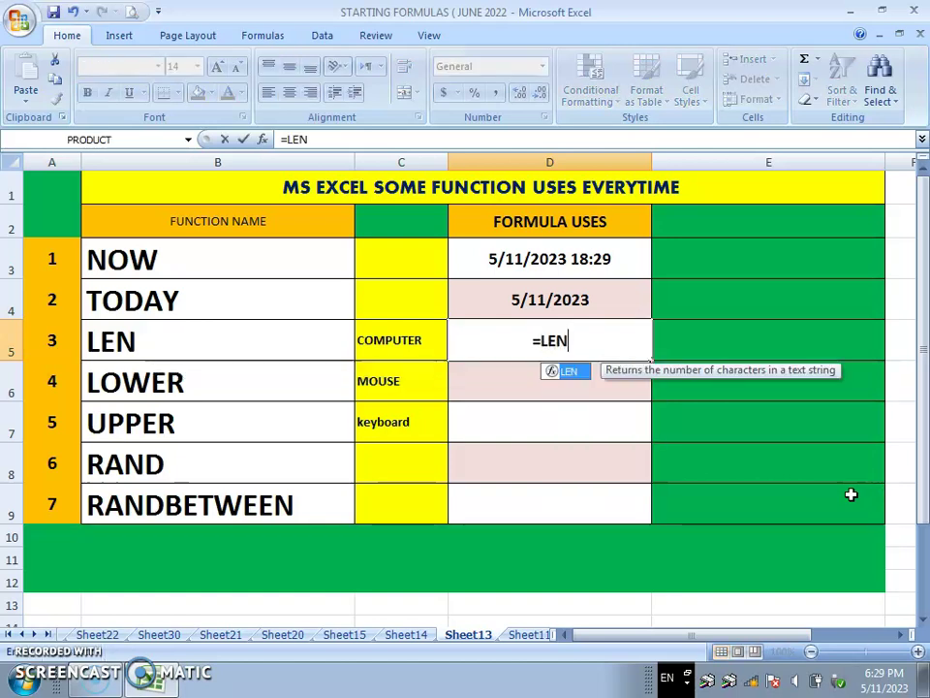
text(()
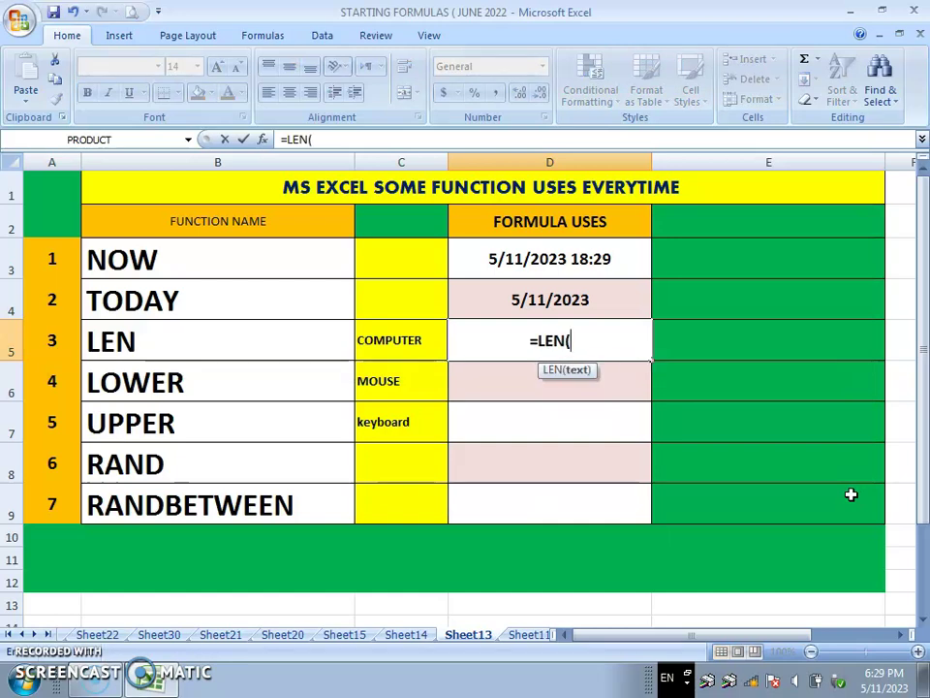
click(417, 345)
text())
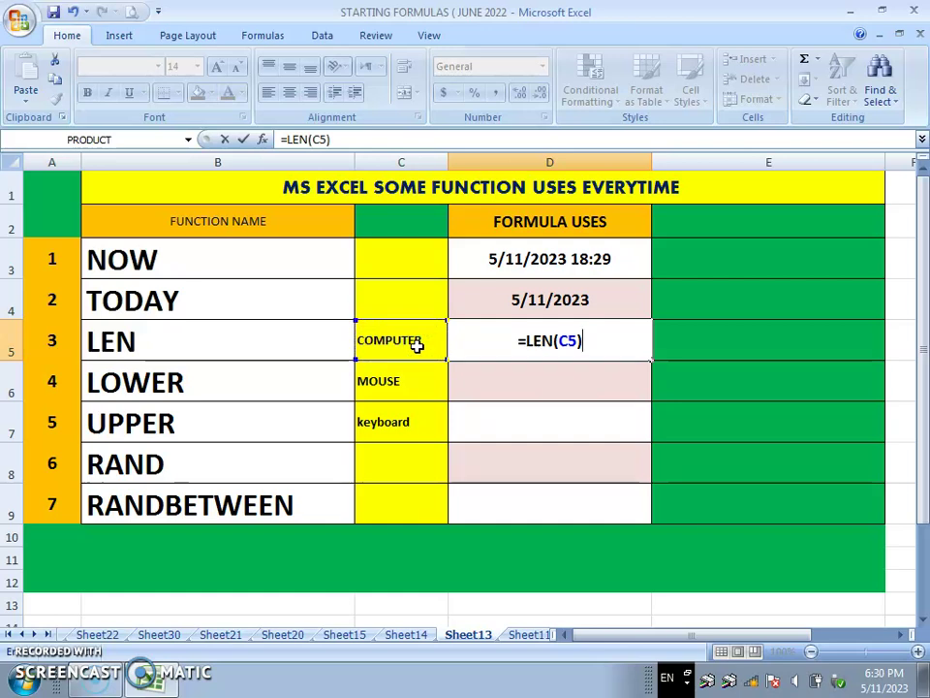
key(Return)
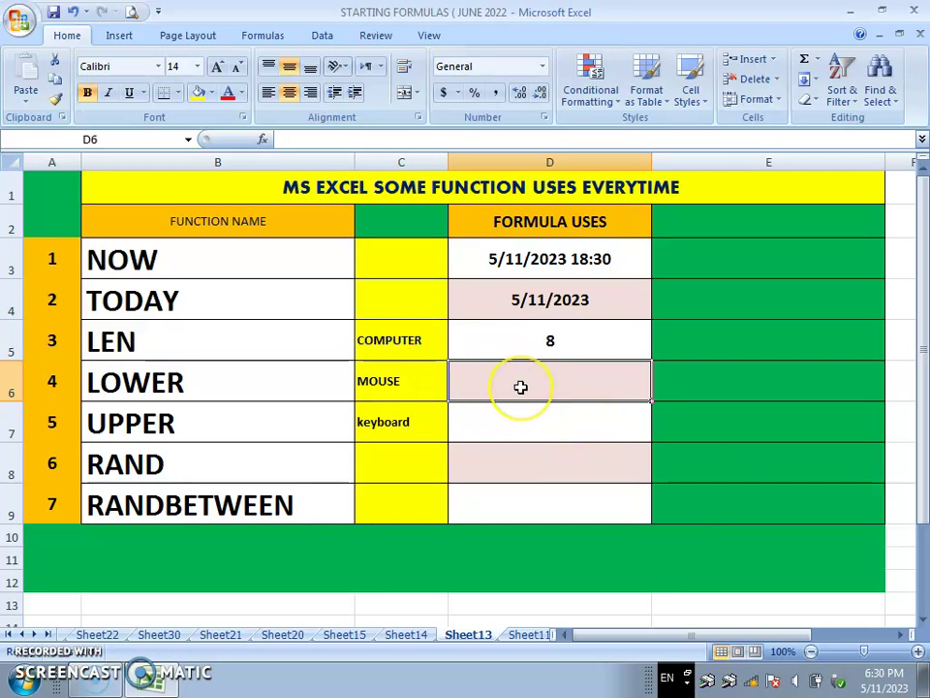
- Enter =LOWER(C6) in D6 to convert MOUSE to lowercase
text(=)
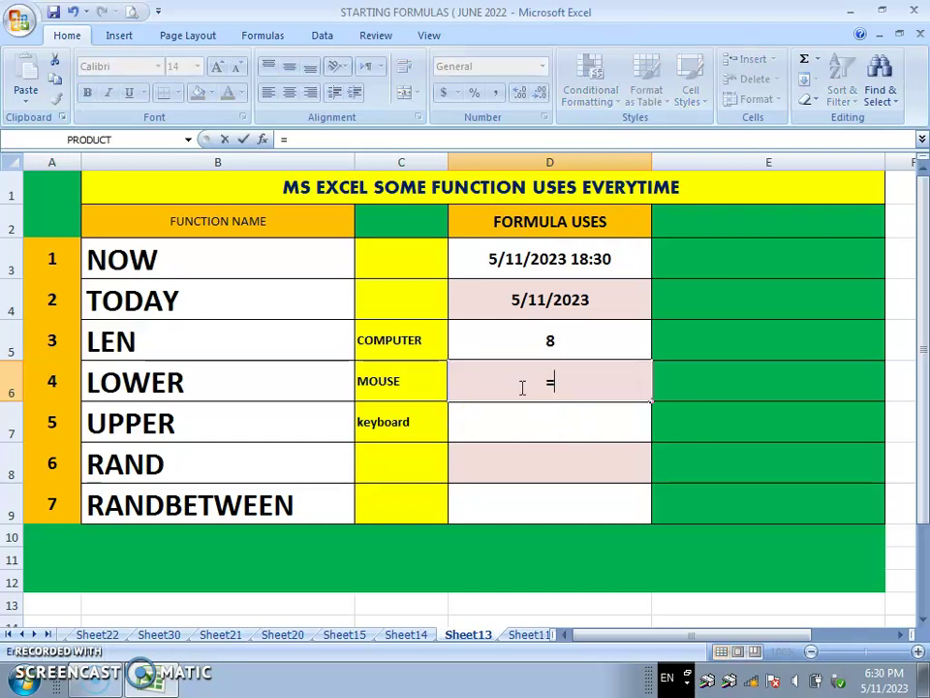
text(LOWER()
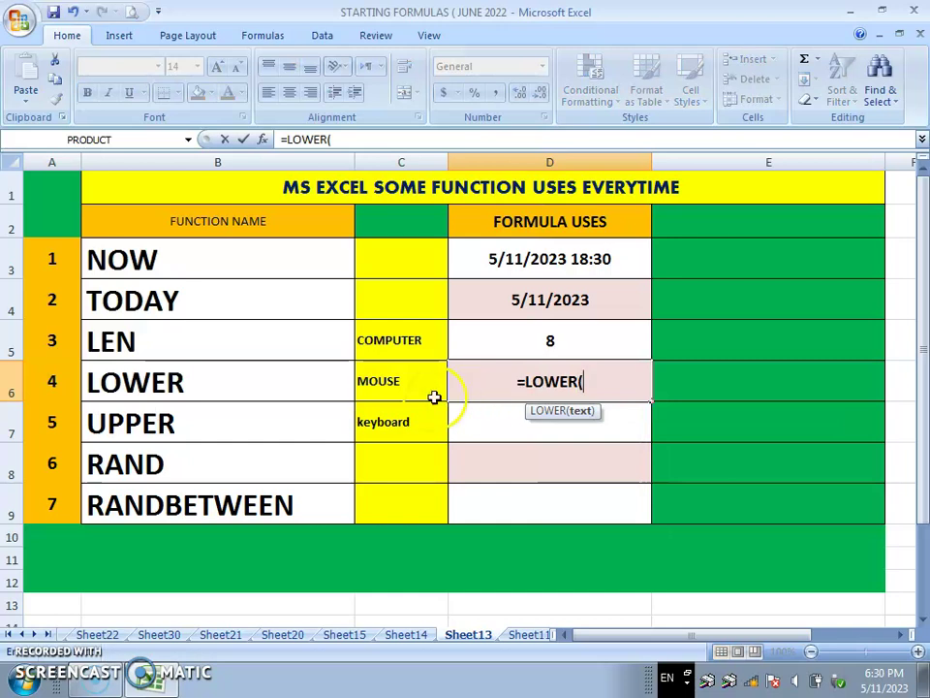
click(403, 386)
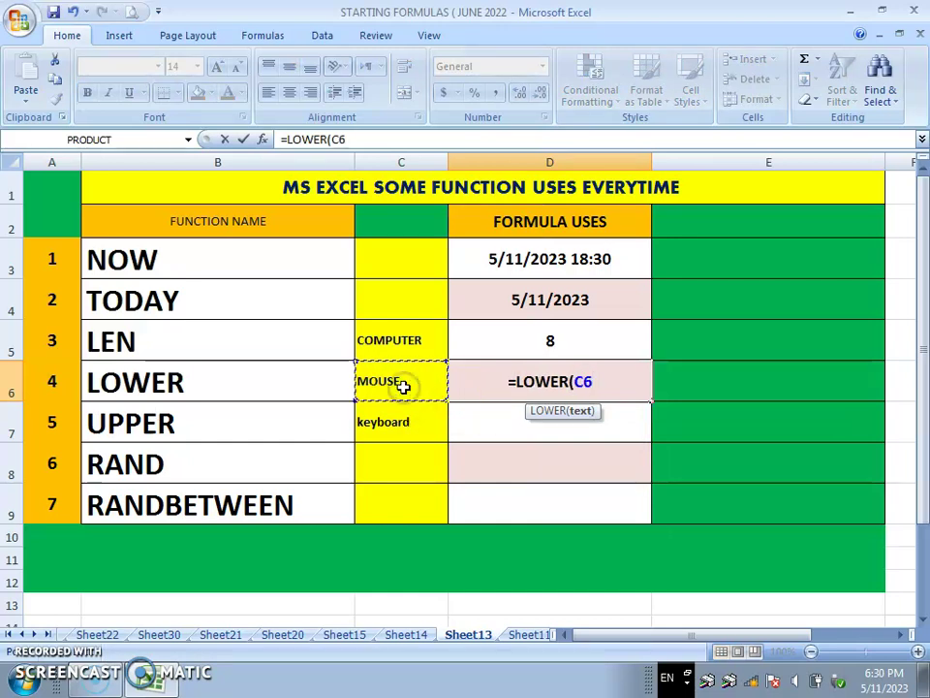
text())
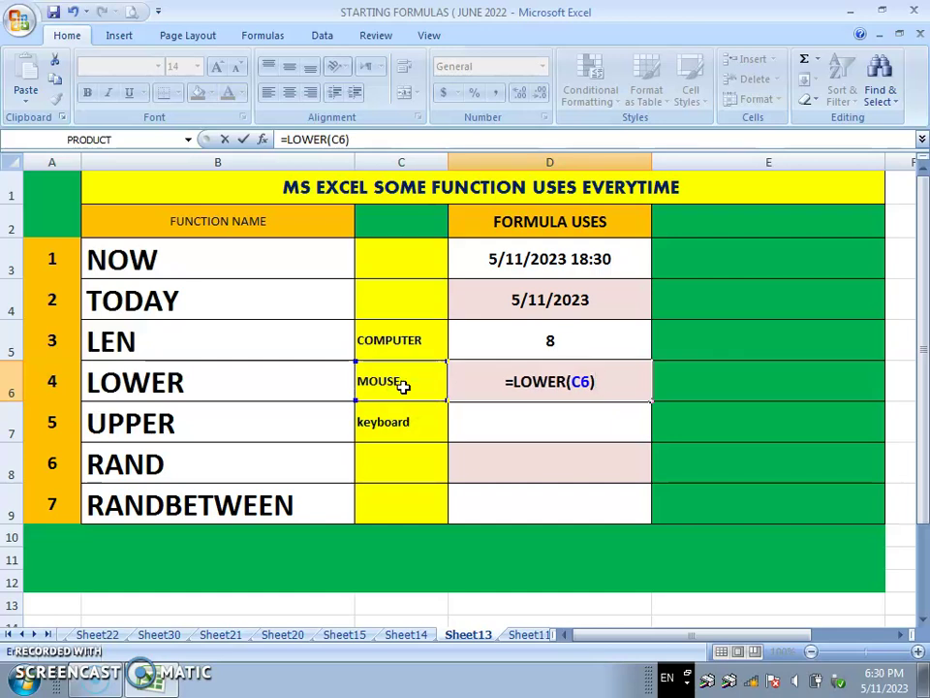
key(Return)
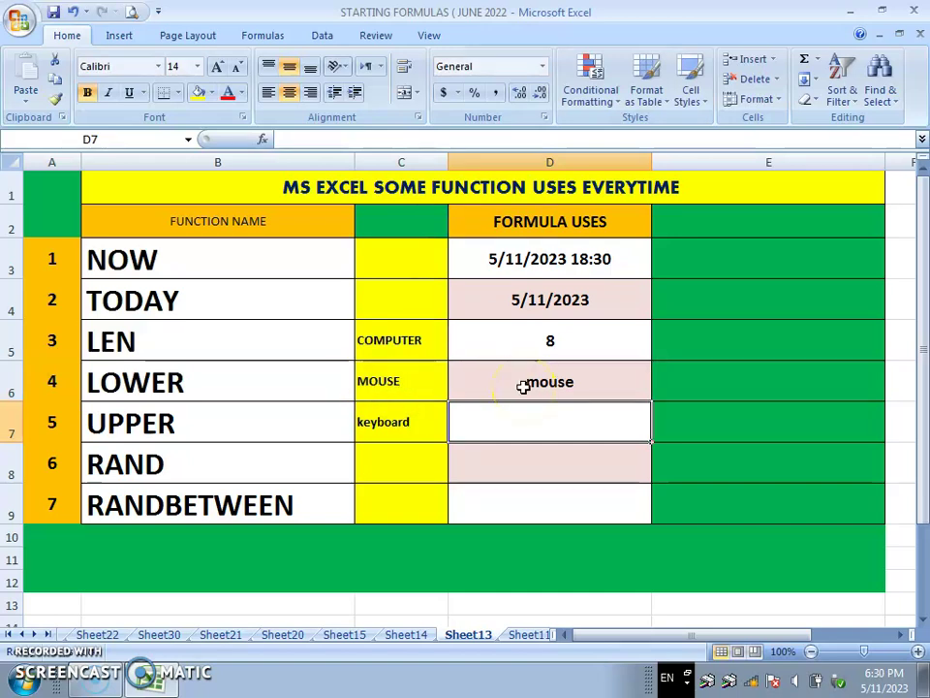
- Enter =UPPER(C7) in D7 to convert keyboard to uppercase
click(538, 432)
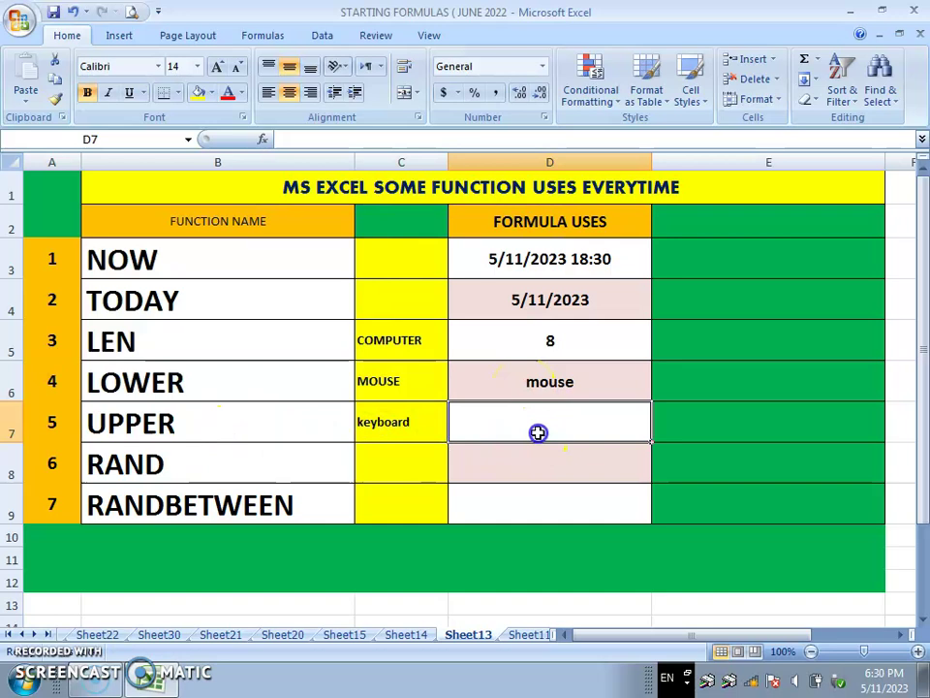
text(=UP)
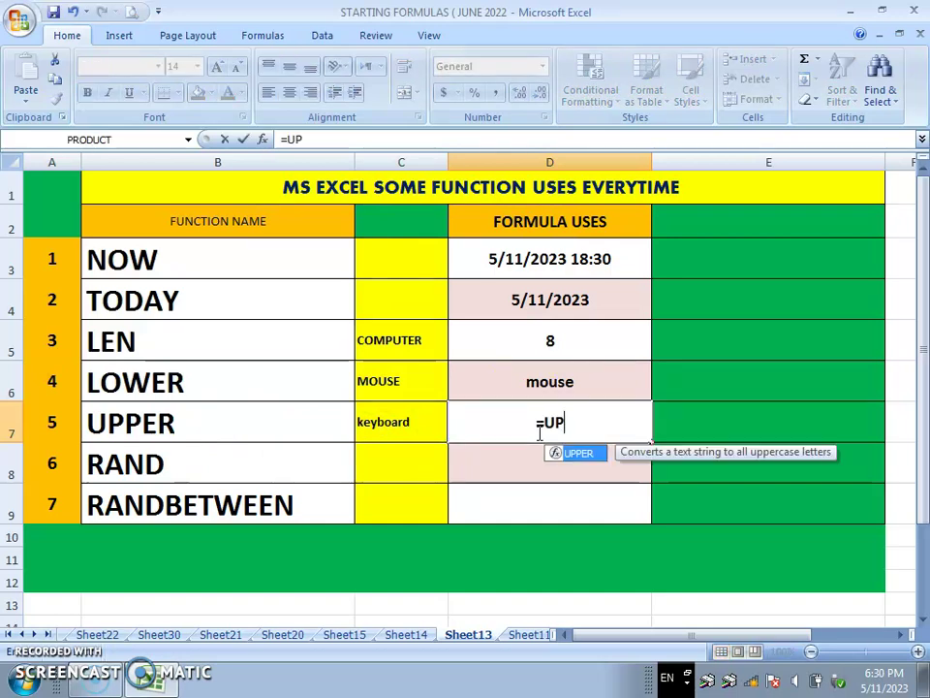
text(PER()
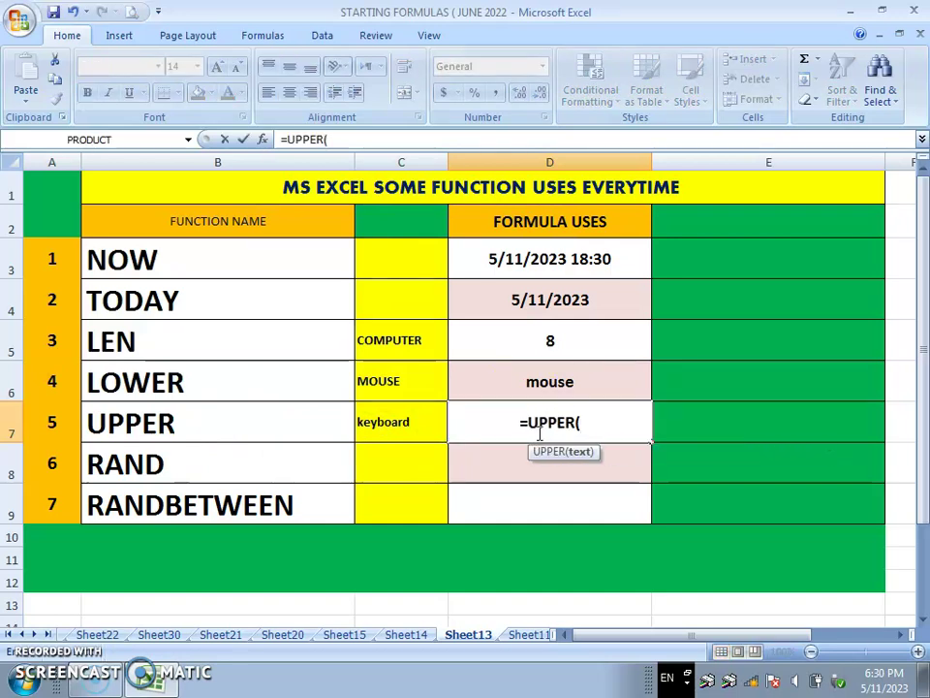
click(420, 423)
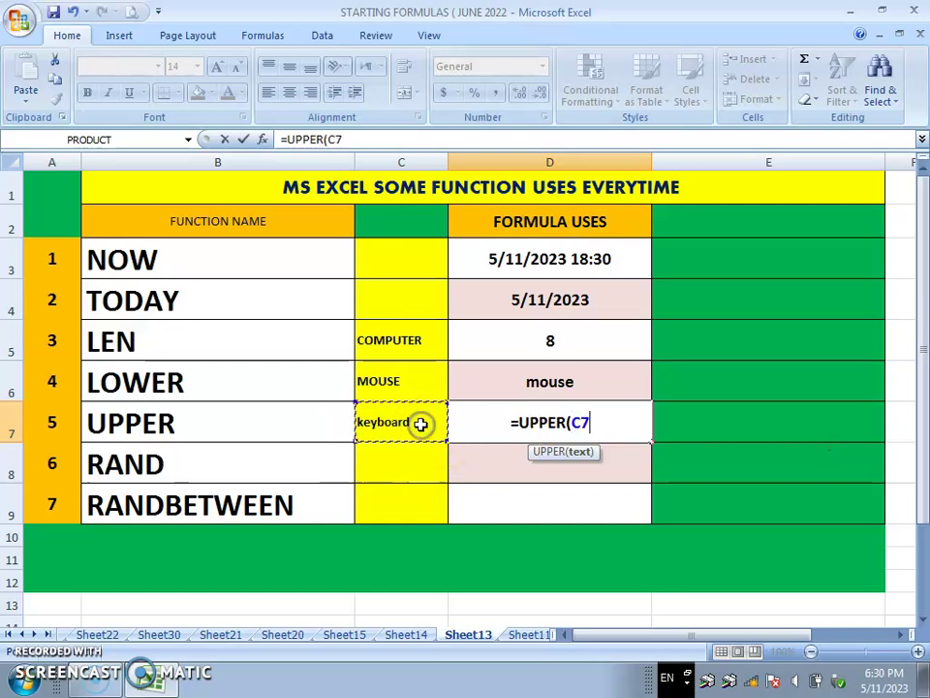
text())
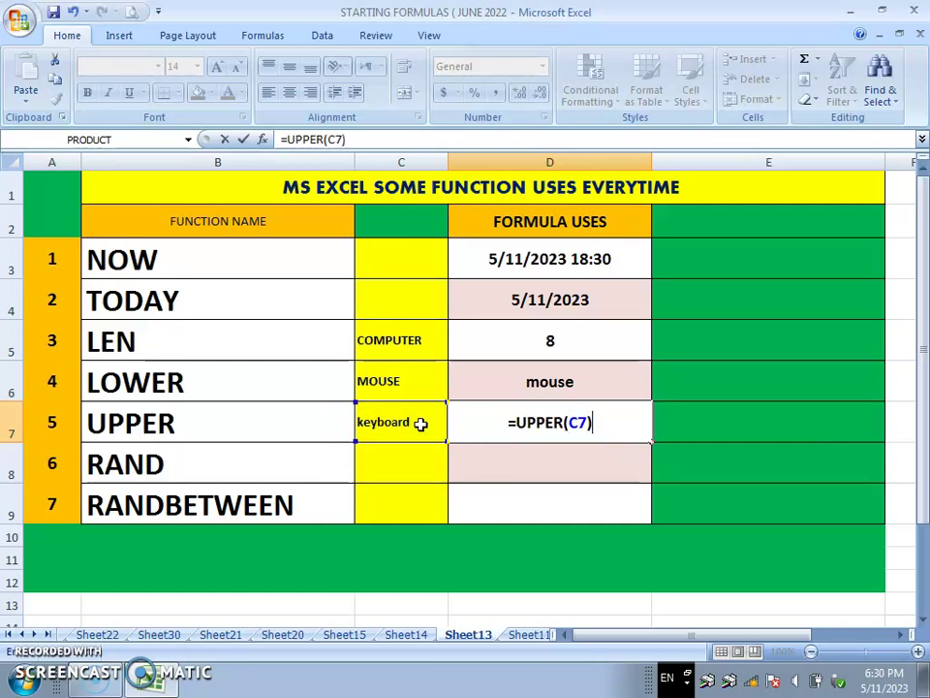
key(Return)
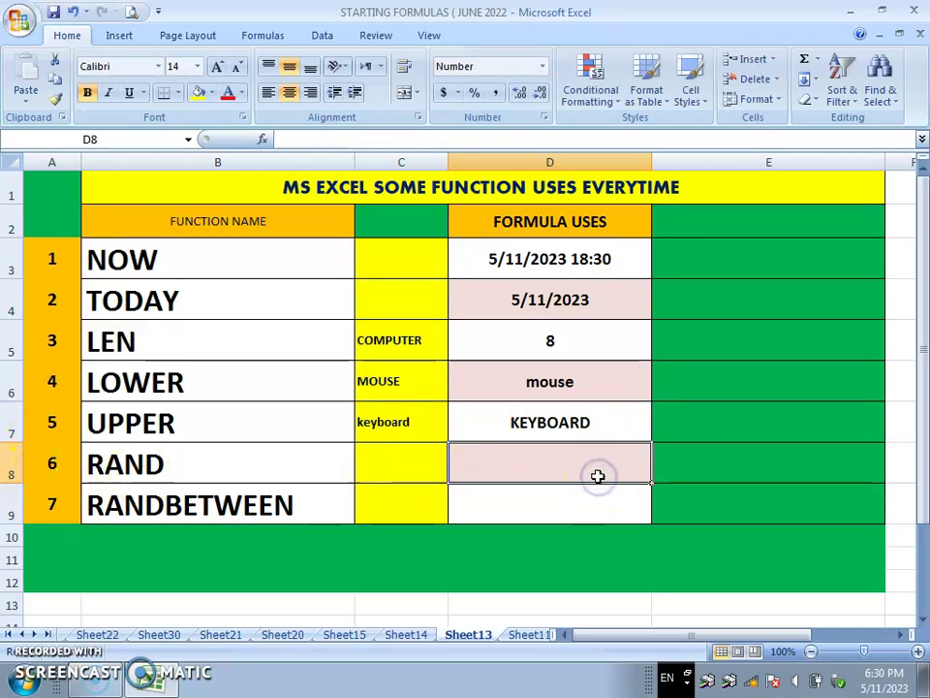
- Enter =RAND() in D8 to generate a random number between 0 and 1
text(=RAND)
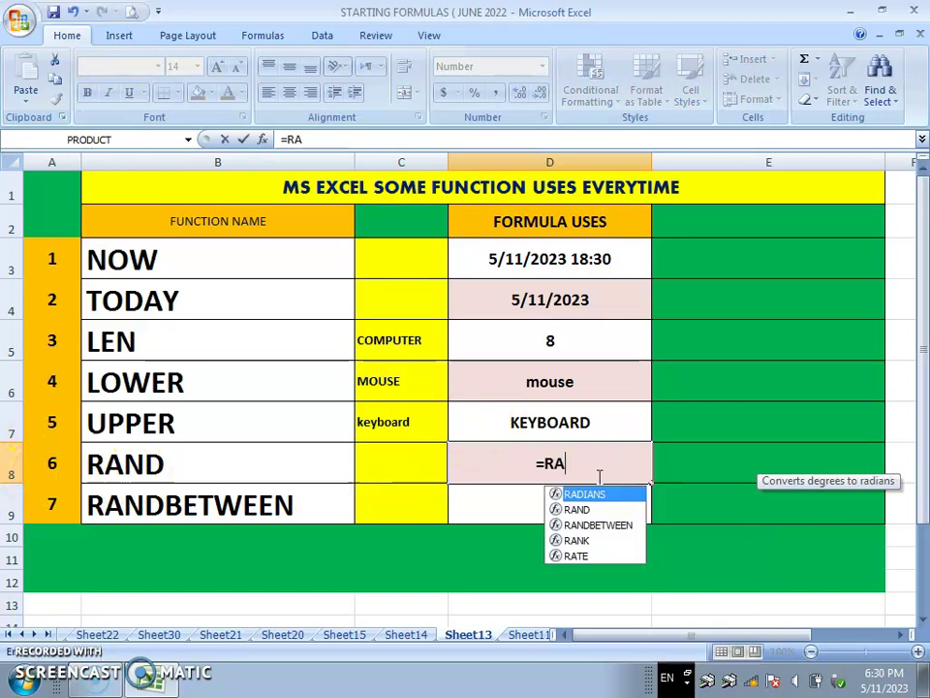
click(708, 492)
drag(709, 498, 402, 545)
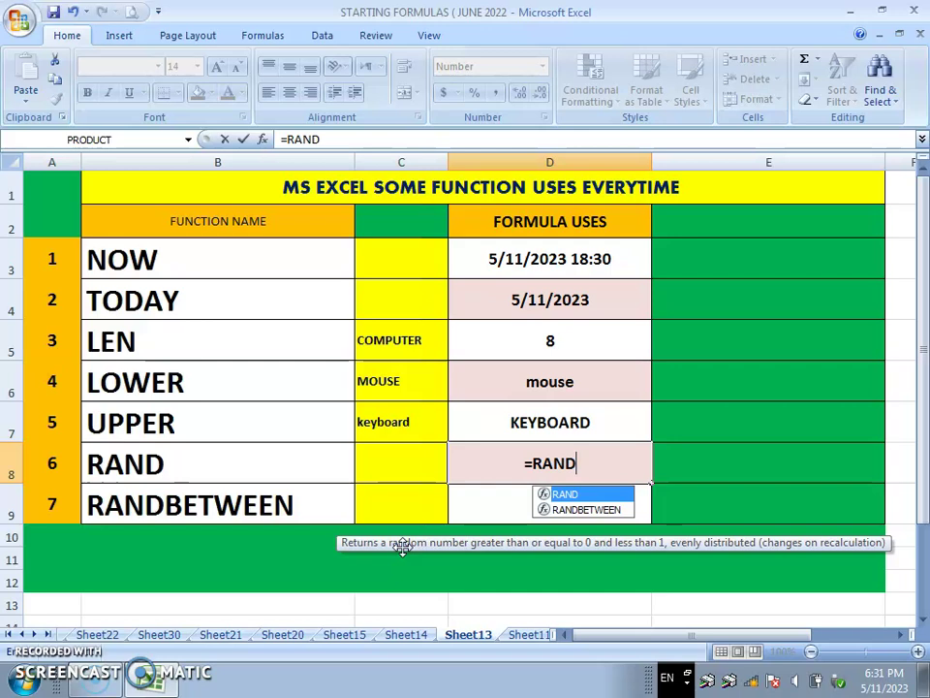
text(())
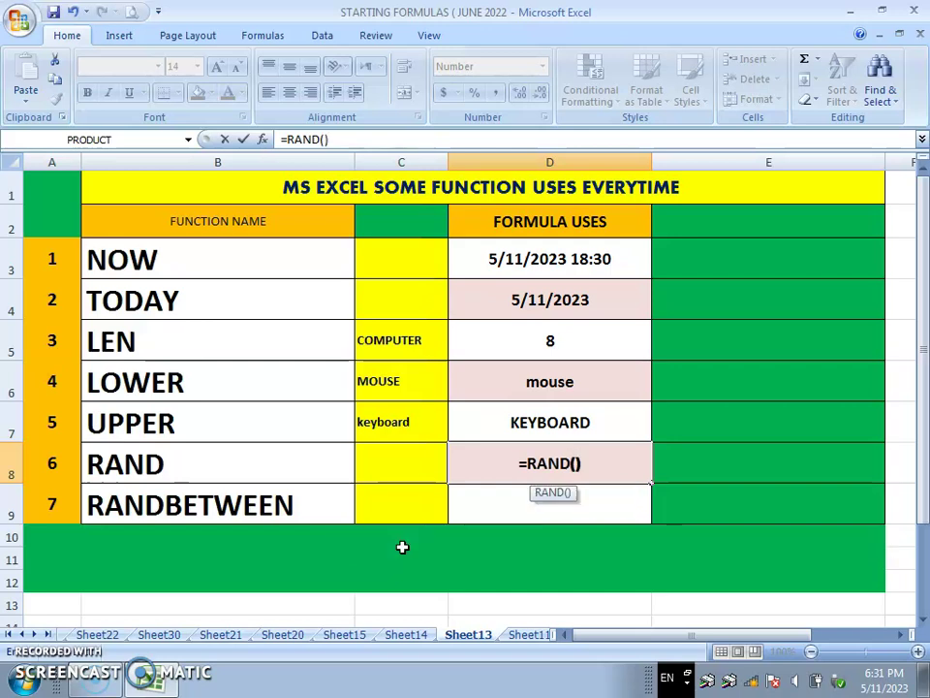
key(Return)
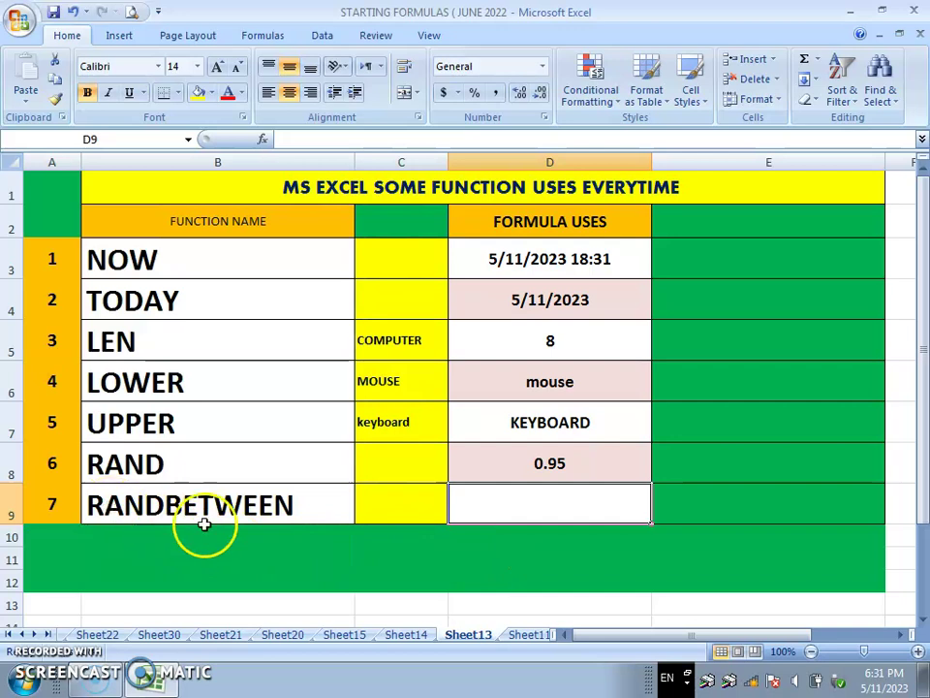
- Enter =RANDBETWEEN(50,100) in D9 to generate a random whole number from 50 to 100
click(532, 503)
text(=)
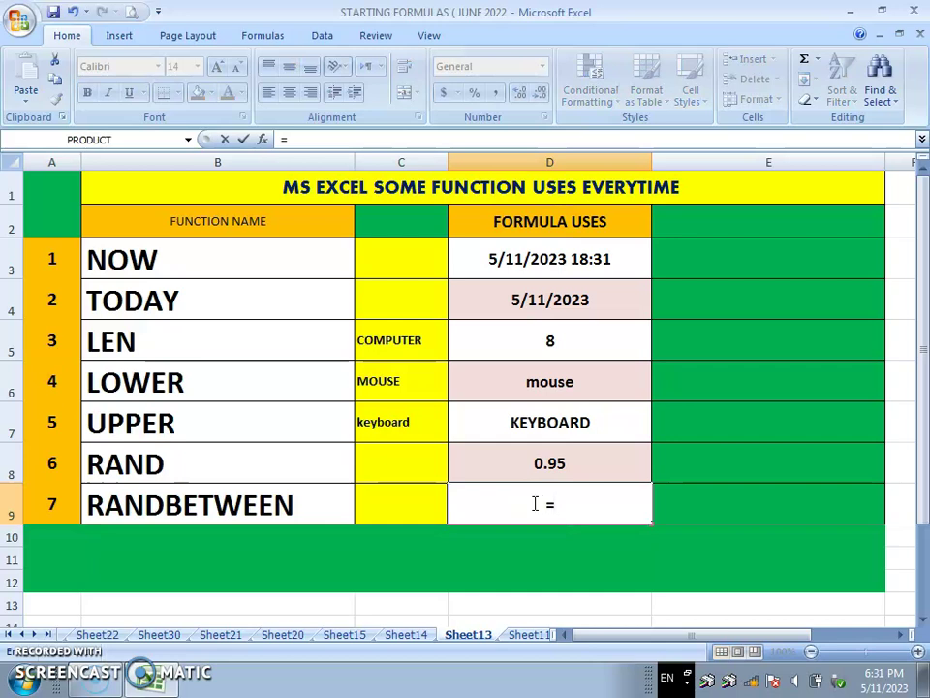
text(RAND)
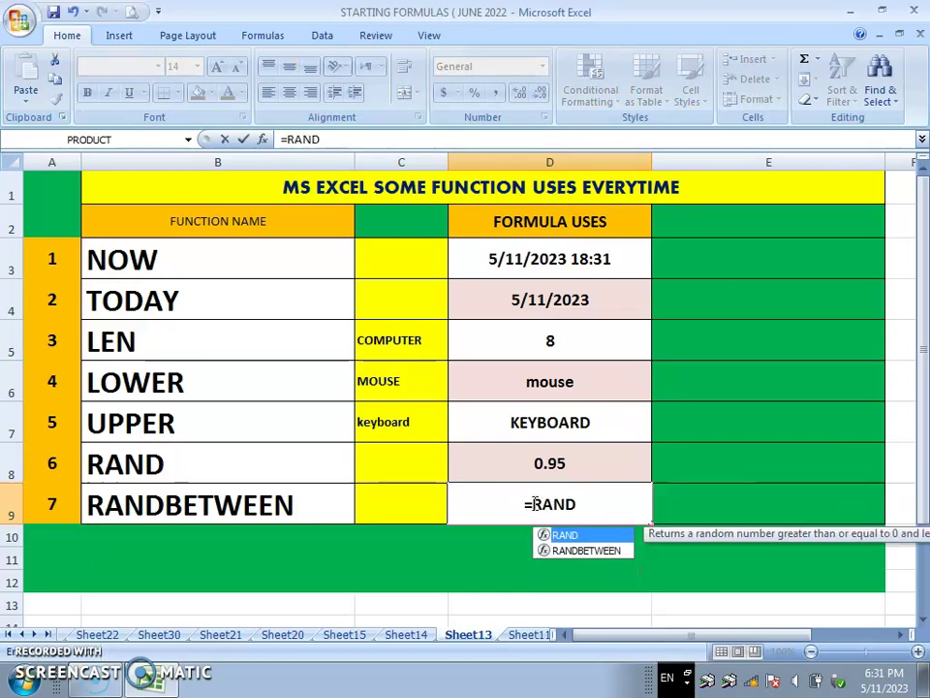
key(Down)
key(Tab)
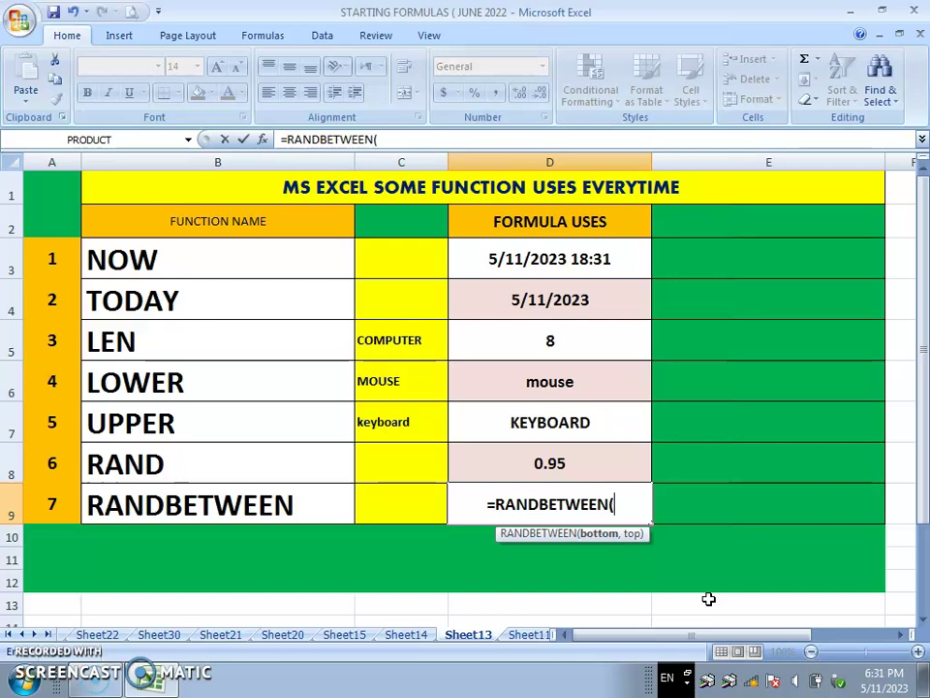
text(50,100)
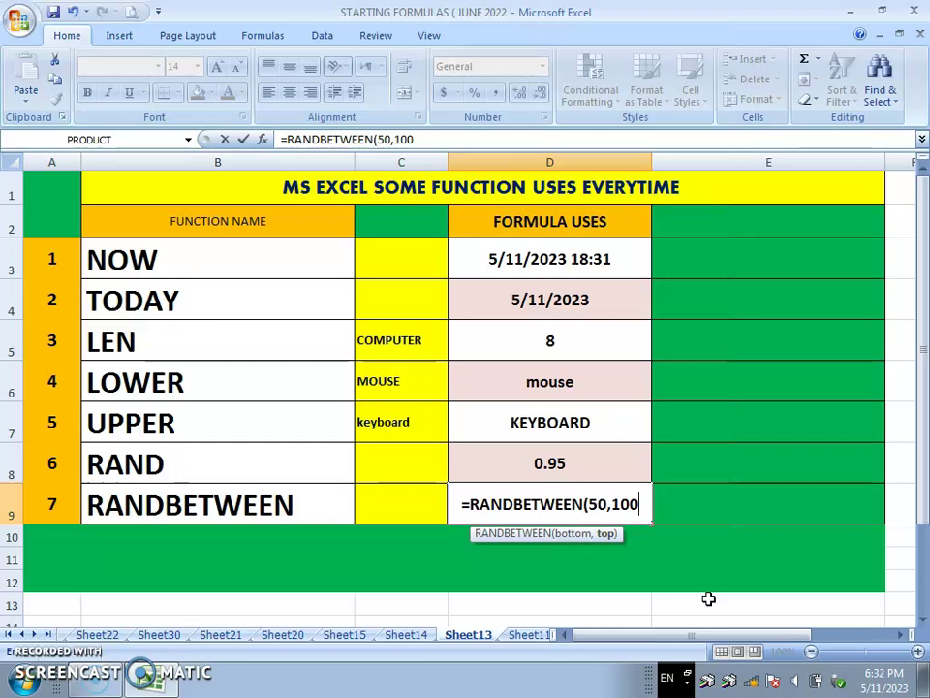
text())
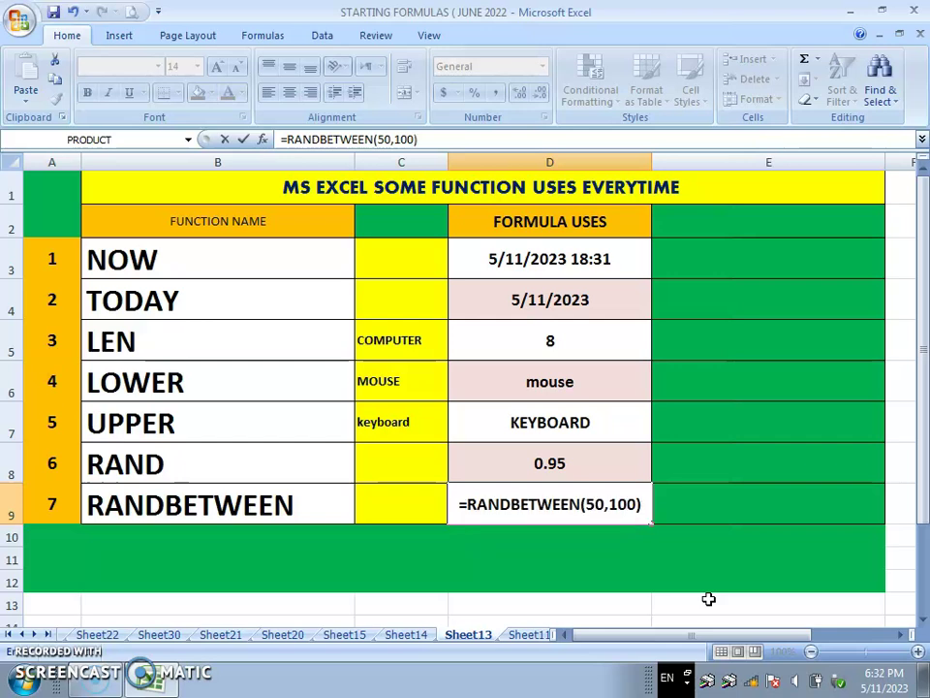
key(Return)
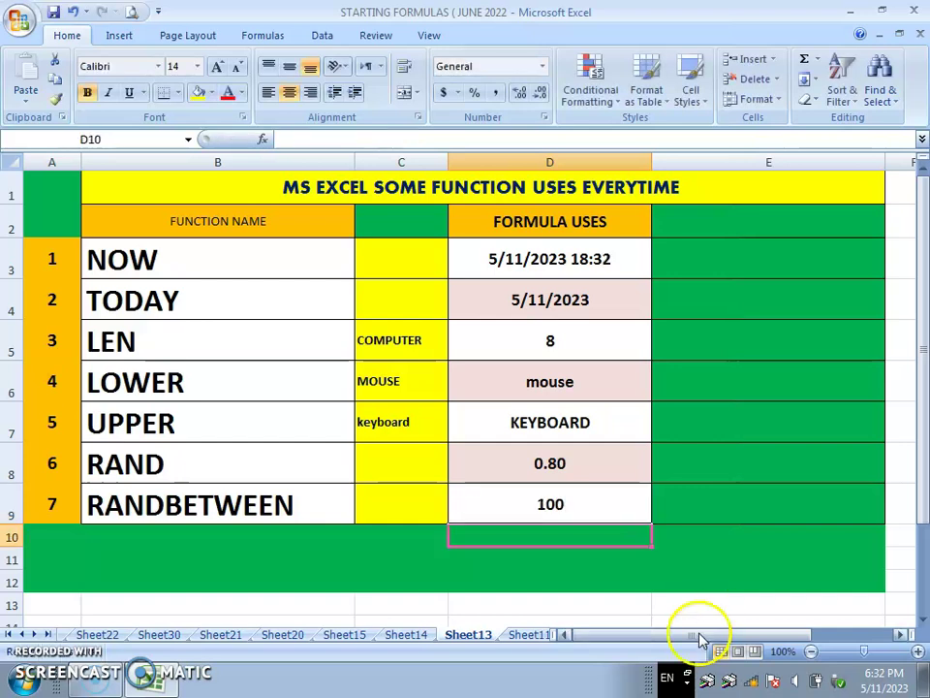
- Recalculate the RAND and RANDBETWEEN results by editing and leaving blank cells in column E without adding content
click(723, 564)
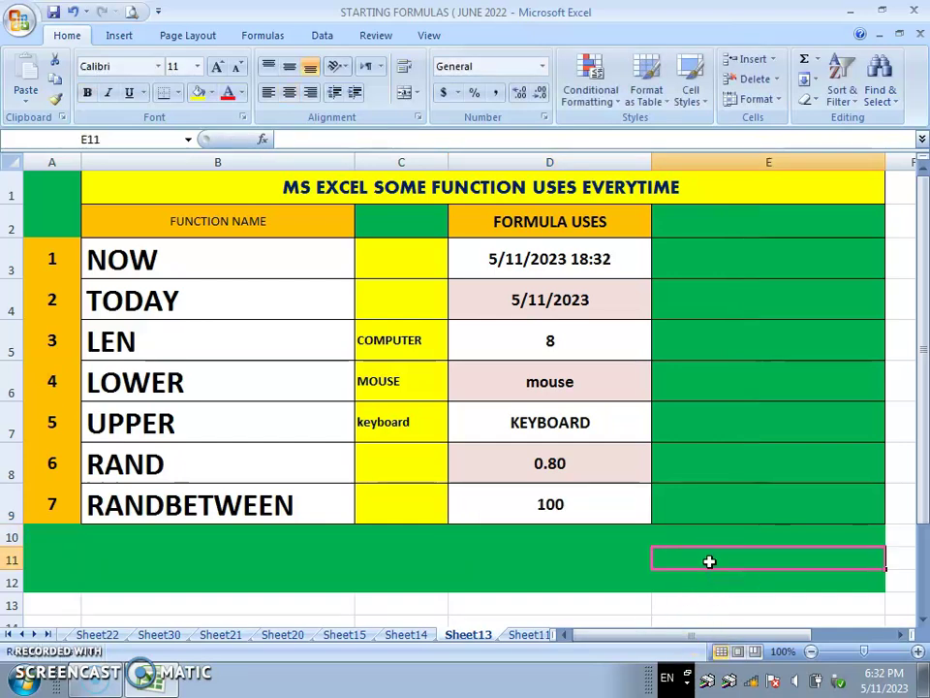
key(Return)
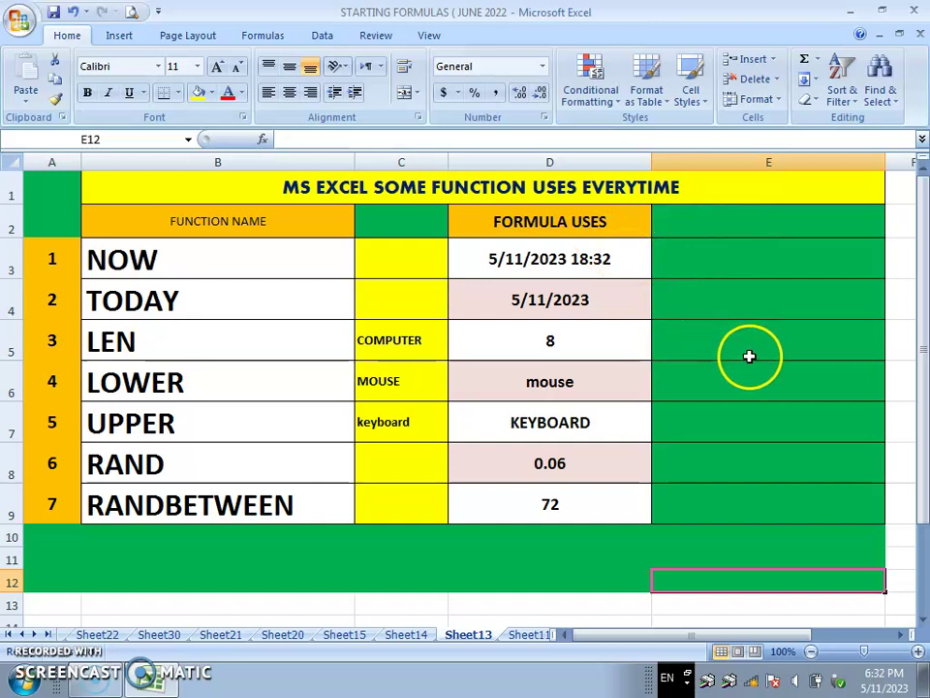
click(752, 363)
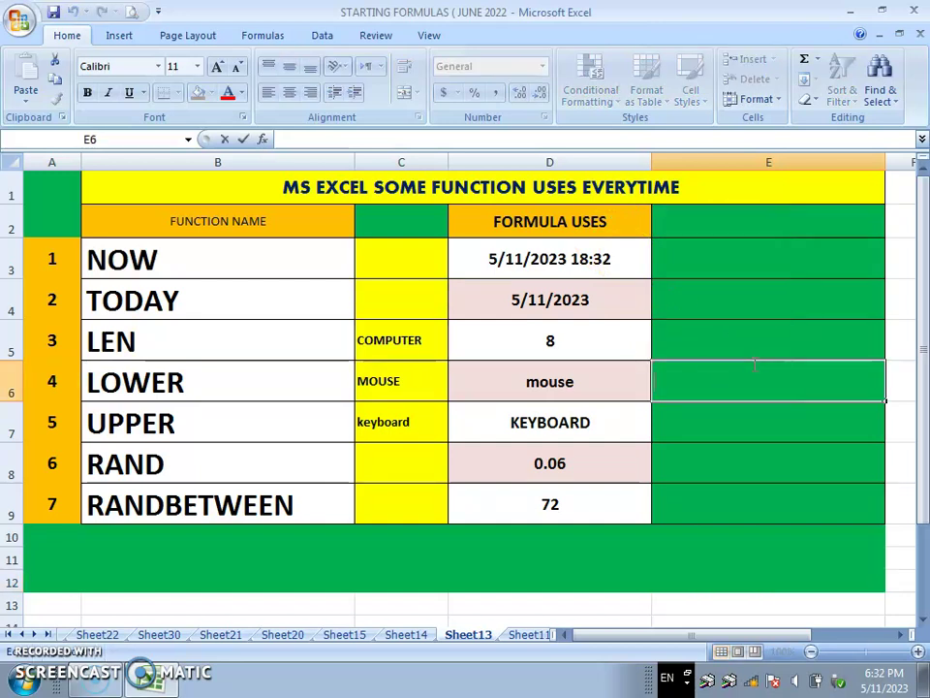
click(716, 513)
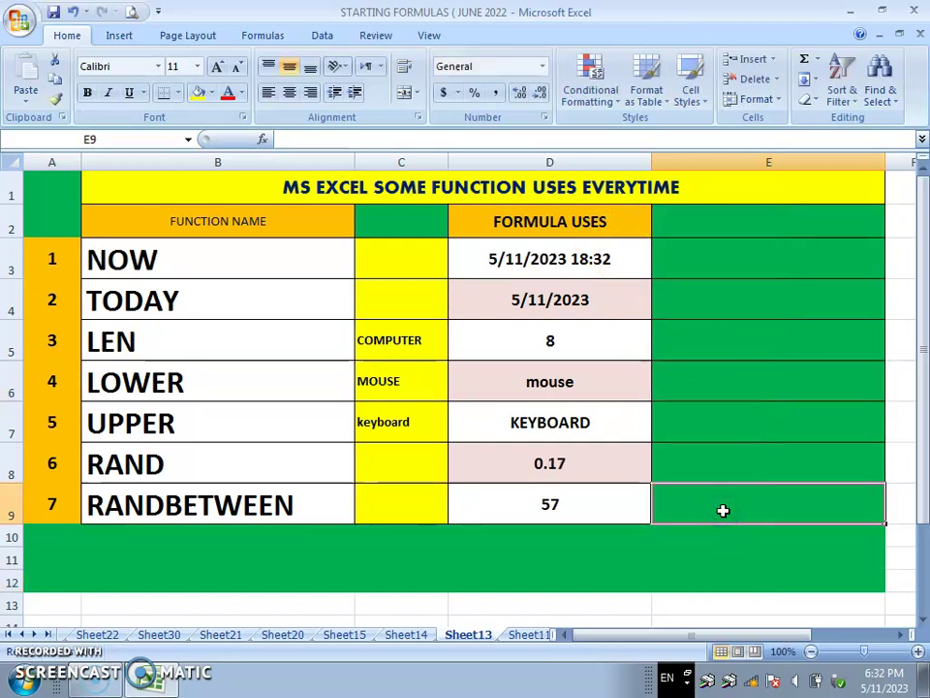